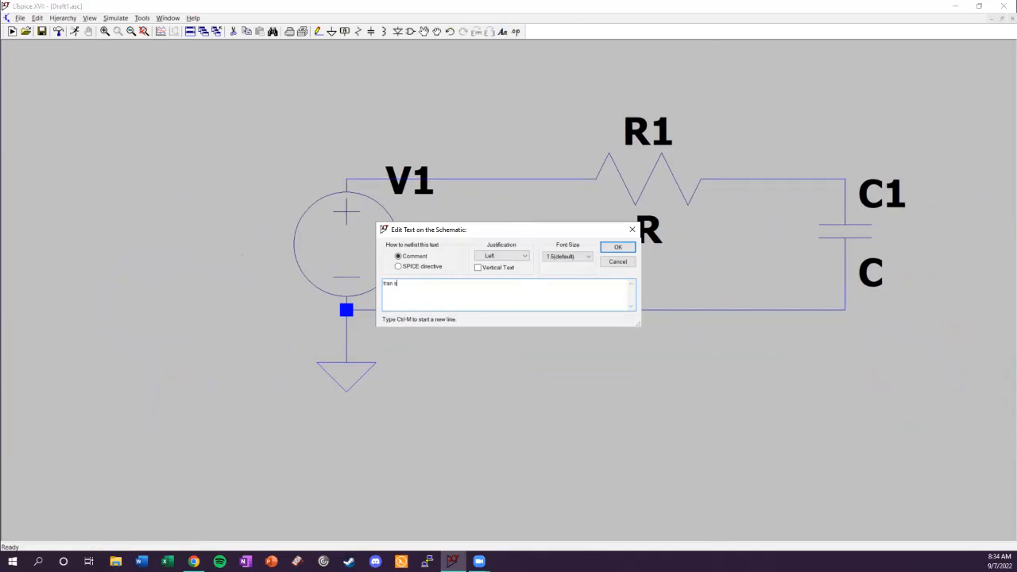
Add the comment "tran = time-varying signals" to the schematic below the circuit.
key(BackSpace)
text(= time0varying signals)
key(Return)
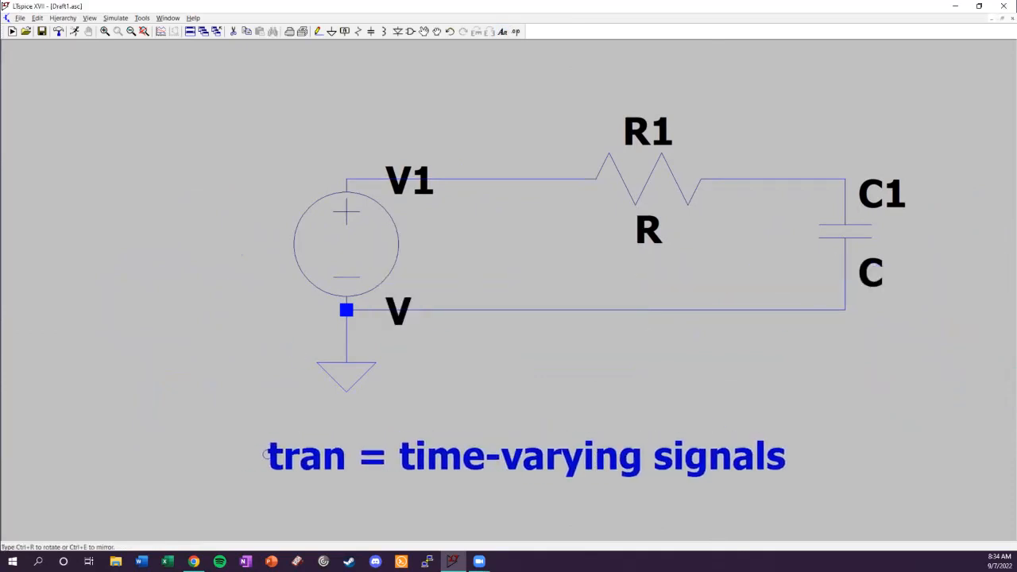
click(328, 441)
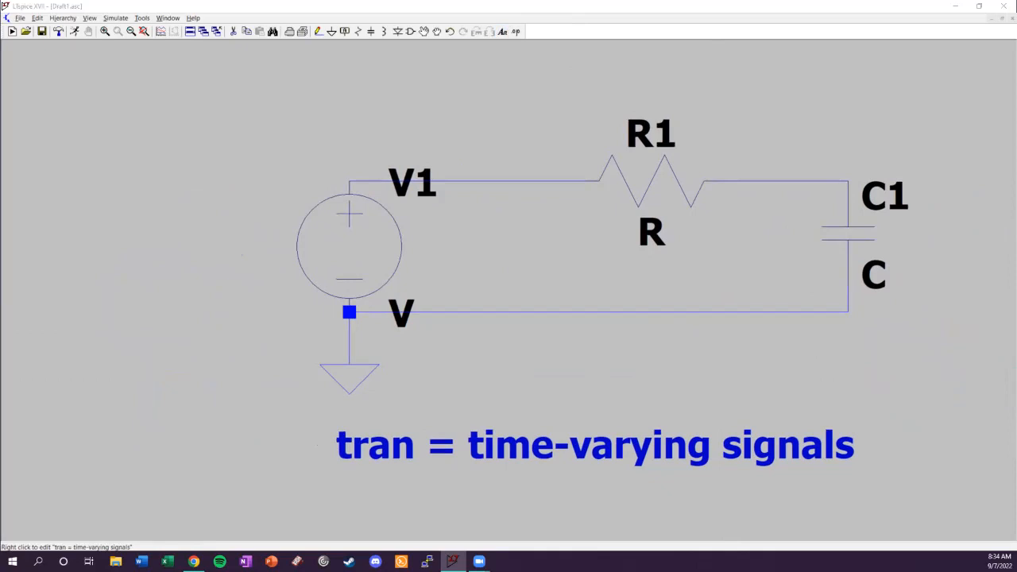
Add a leading period to the comment so that it reads ".tran = time-varying signals".
right_click(332, 442)
click(389, 288)
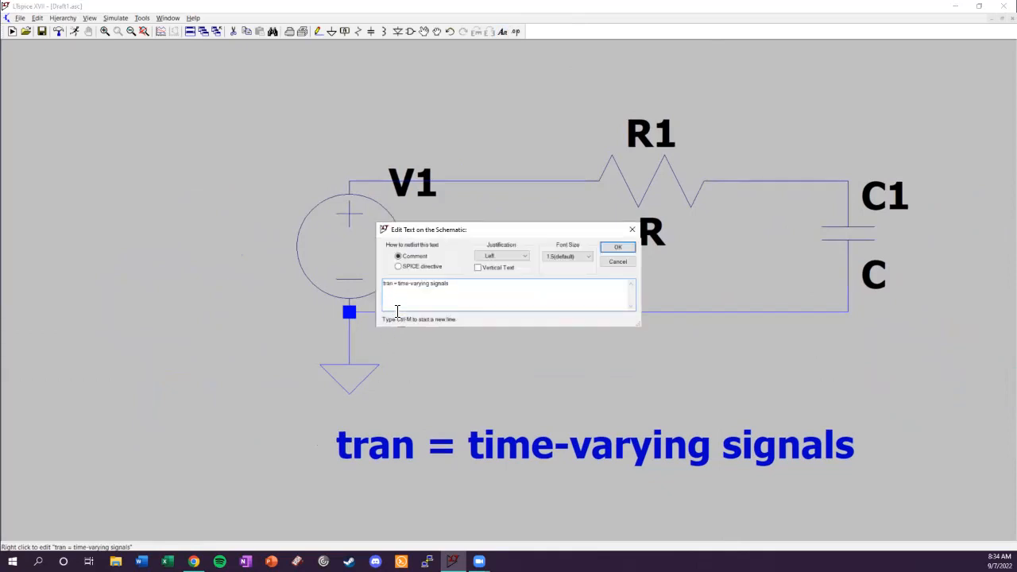
text(.)
key(Return)
Place a second comment reading ".tran X" beneath the time-varying signals comment.
drag(532, 407, 514, 360)
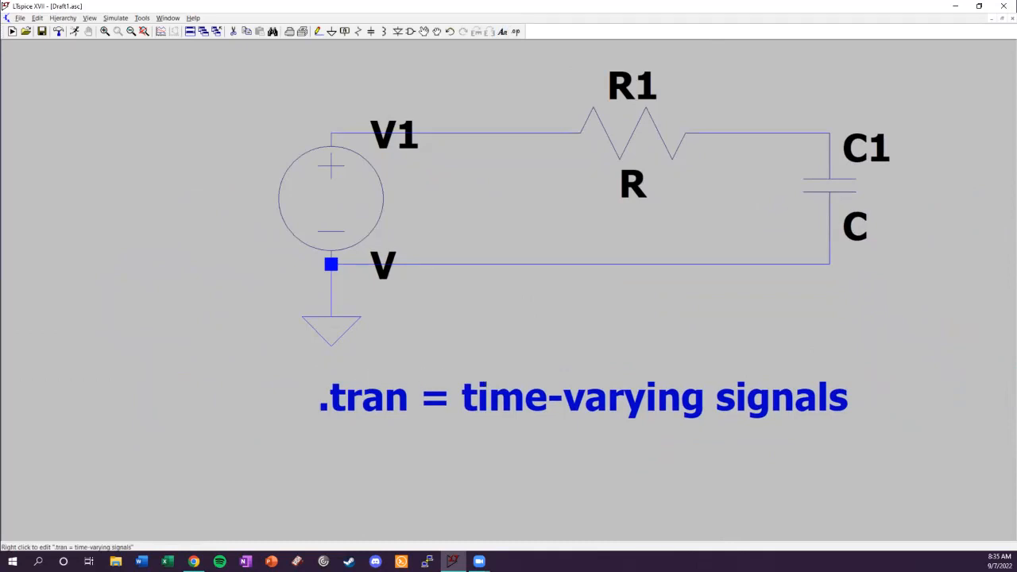
click(503, 32)
text(.tran X)
key(Return)
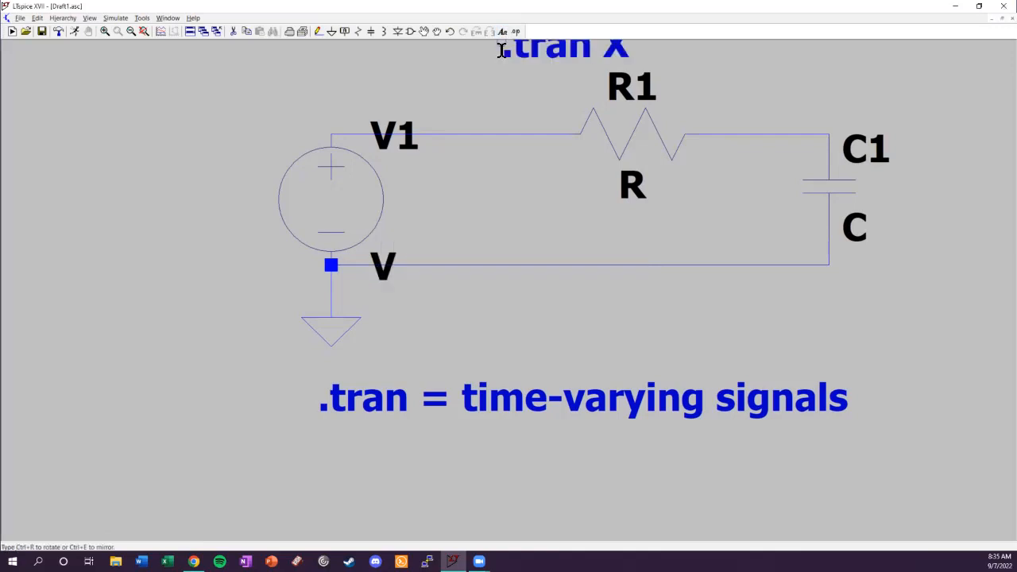
click(331, 448)
Extend the second comment to ".tran X - X denotes the time of your simulation".
right_click(330, 448)
click(449, 289)
text(- X)
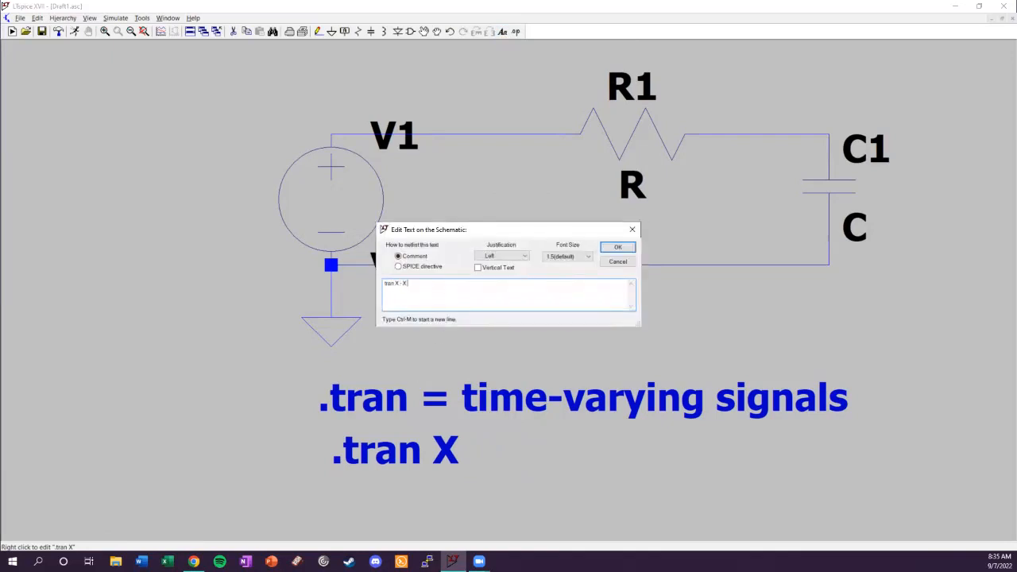
text( denotes the time of your simulation)
key(Return)
Set resistor R1 to 1k and capacitor C1 to 159n.
scroll(693, 366, down, 1)
drag(733, 352, 611, 361)
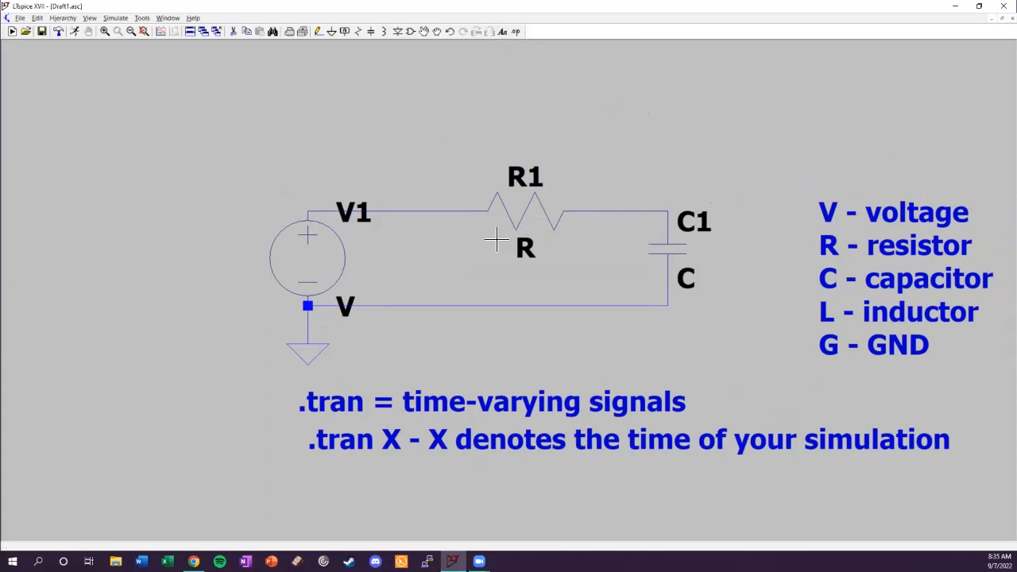
right_click(546, 223)
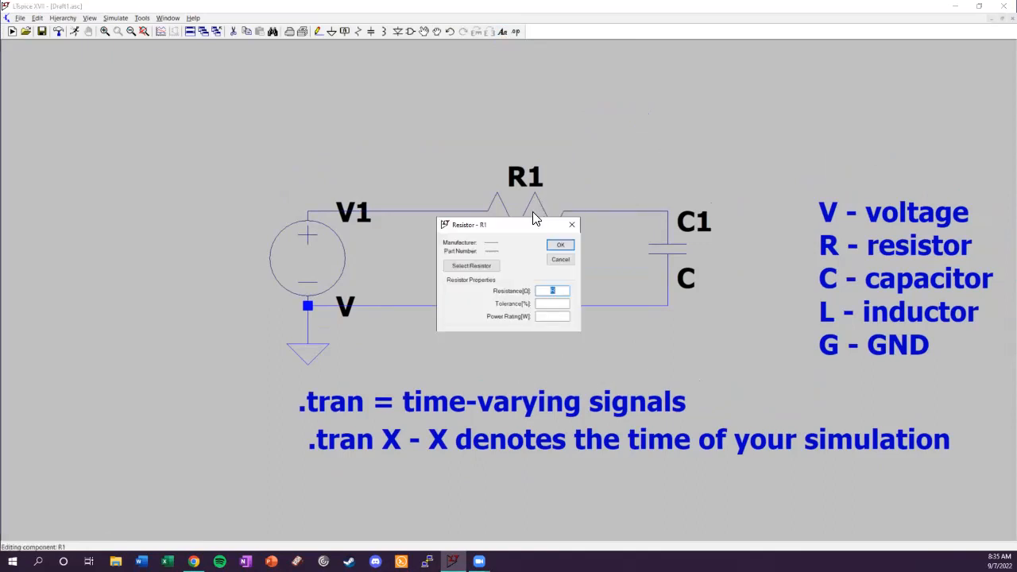
text(1k)
key(Return)
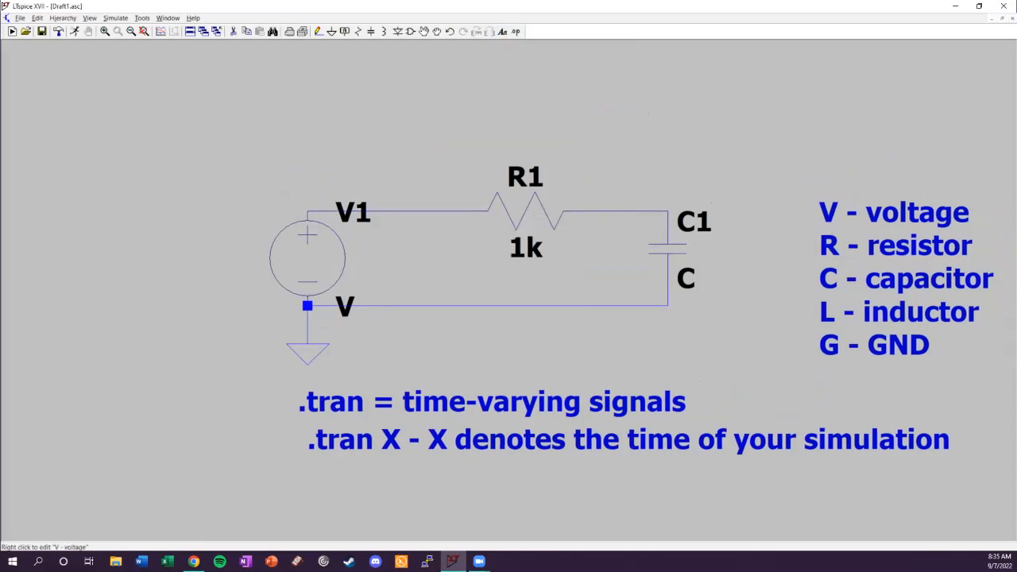
right_click(672, 250)
text(159n)
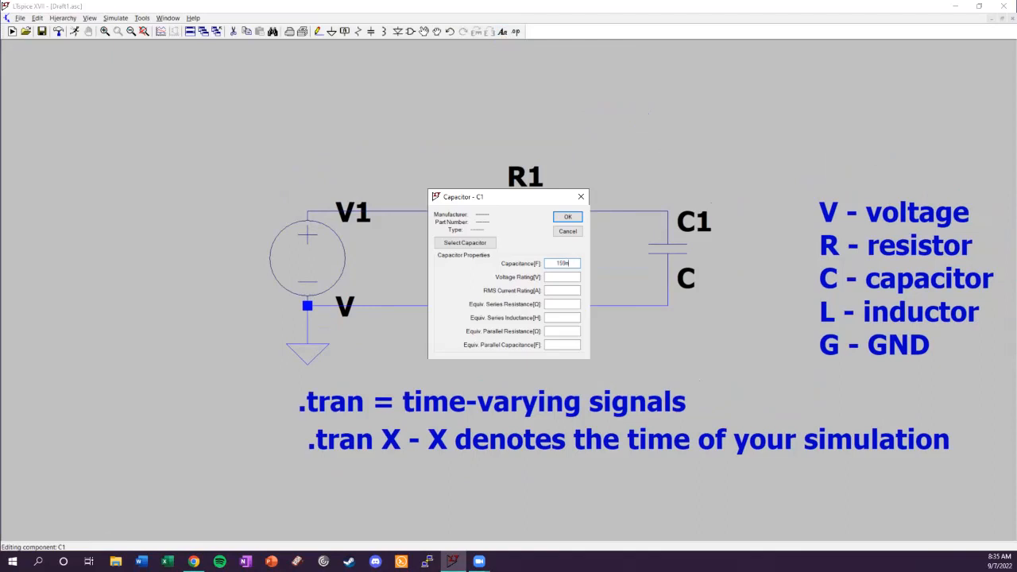
key(Return)
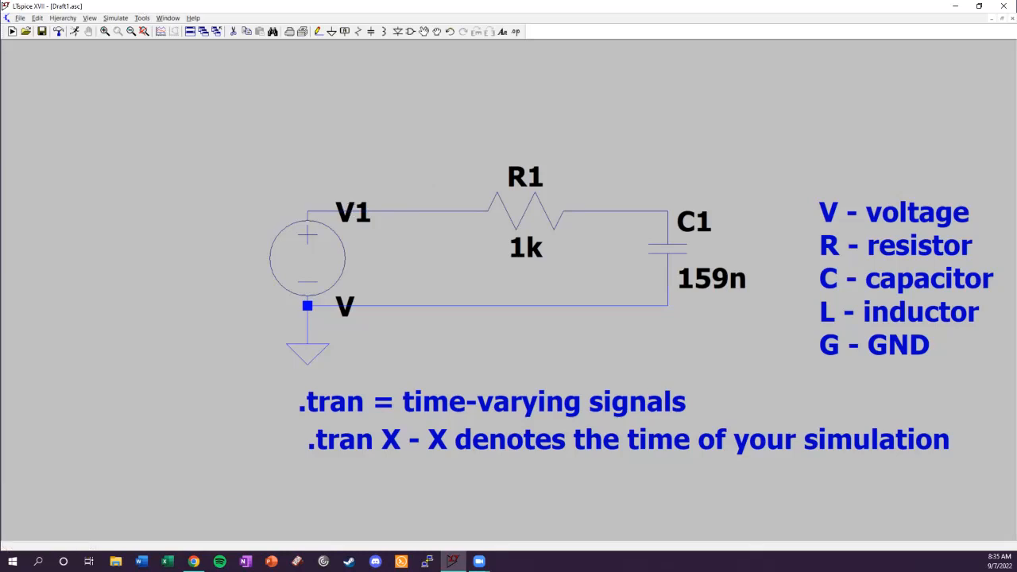
Configure voltage source V1 as a SINE function with DC offset 0, amplitude 1 V and frequency 1 Hz.
right_click(319, 261)
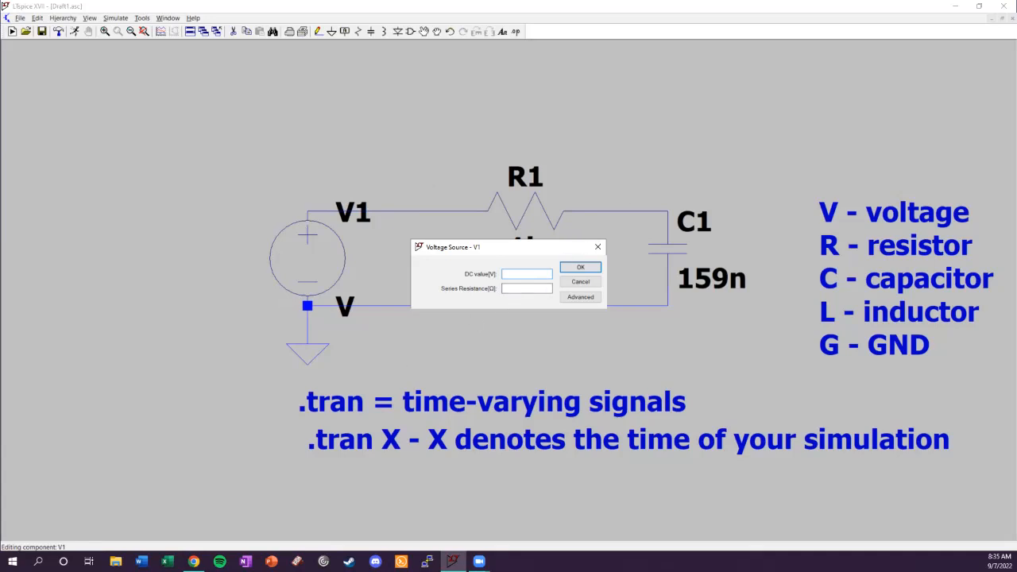
click(573, 298)
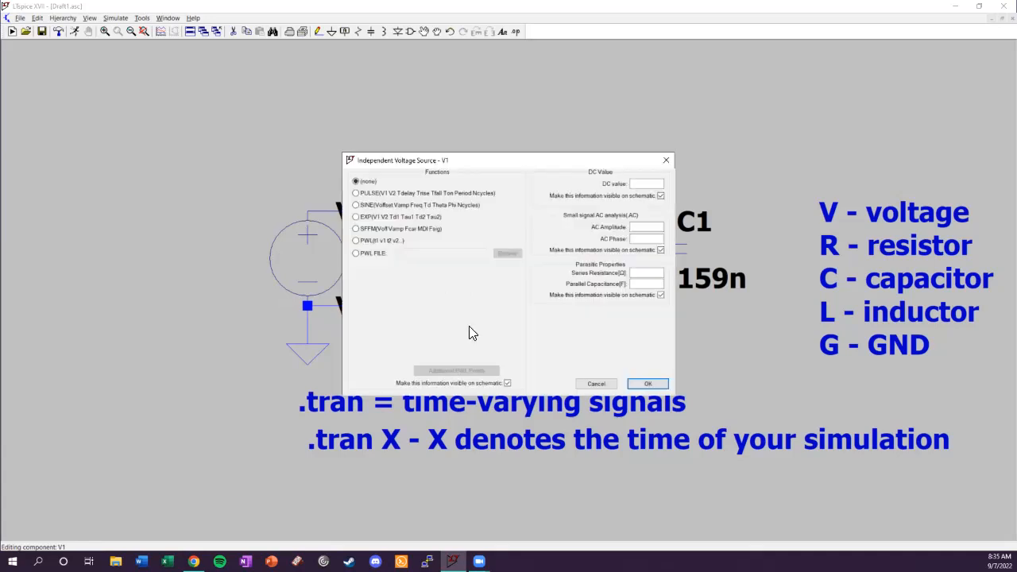
click(358, 206)
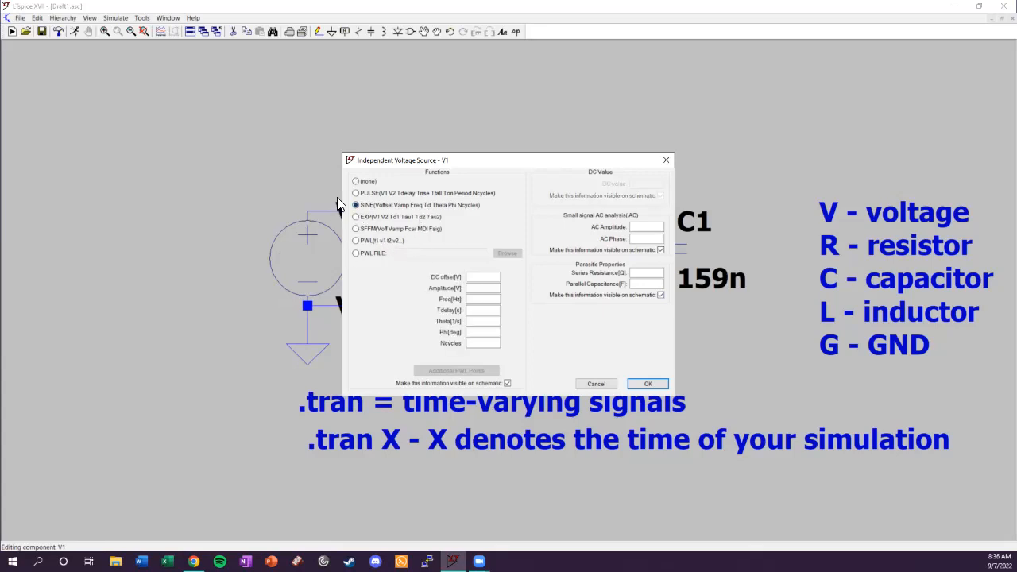
click(358, 230)
click(357, 242)
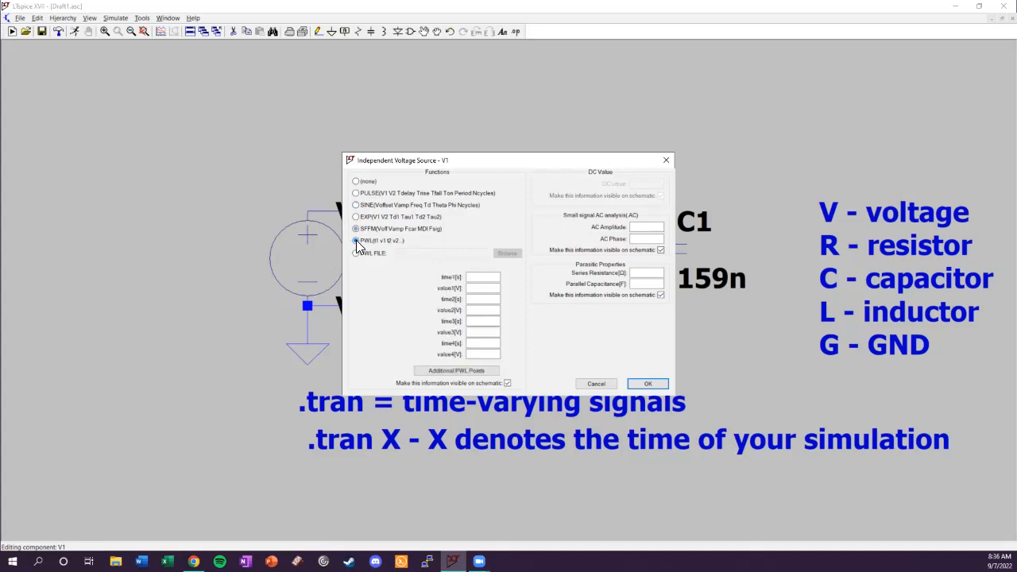
click(356, 205)
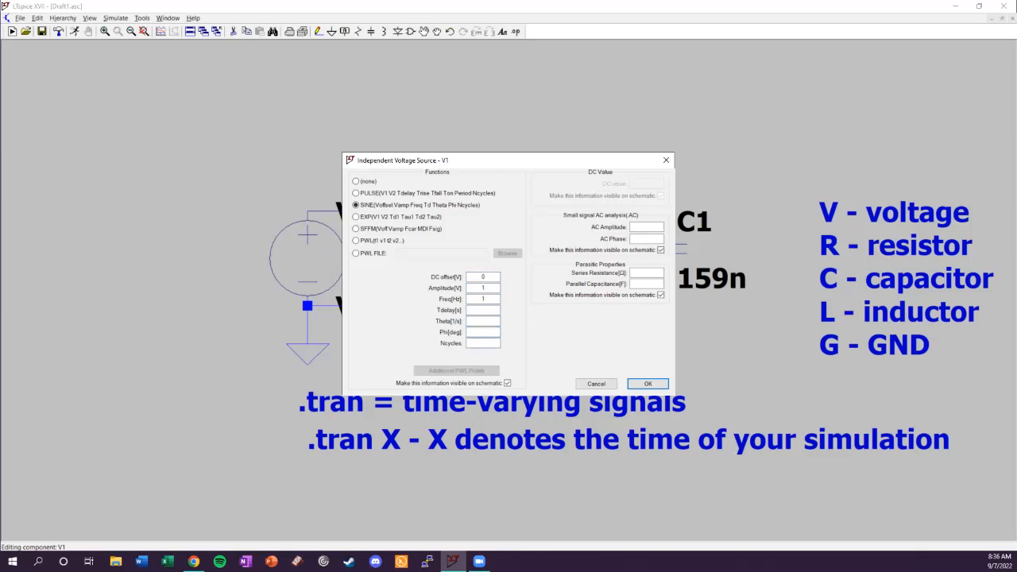
Check V1's sine parameters, enter 1 Hz as the frequency and apply the source settings.
double_click(485, 288)
drag(498, 302, 469, 303)
click(485, 312)
click(481, 346)
click(490, 333)
click(495, 321)
double_click(485, 300)
key(BackSpace)
text(1)
key(Return)
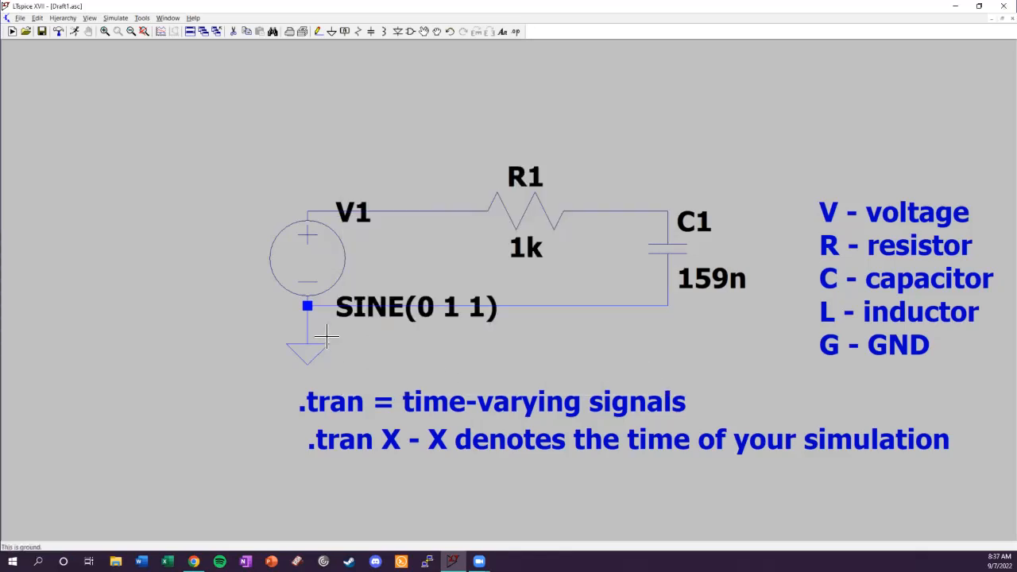
right_click(312, 256)
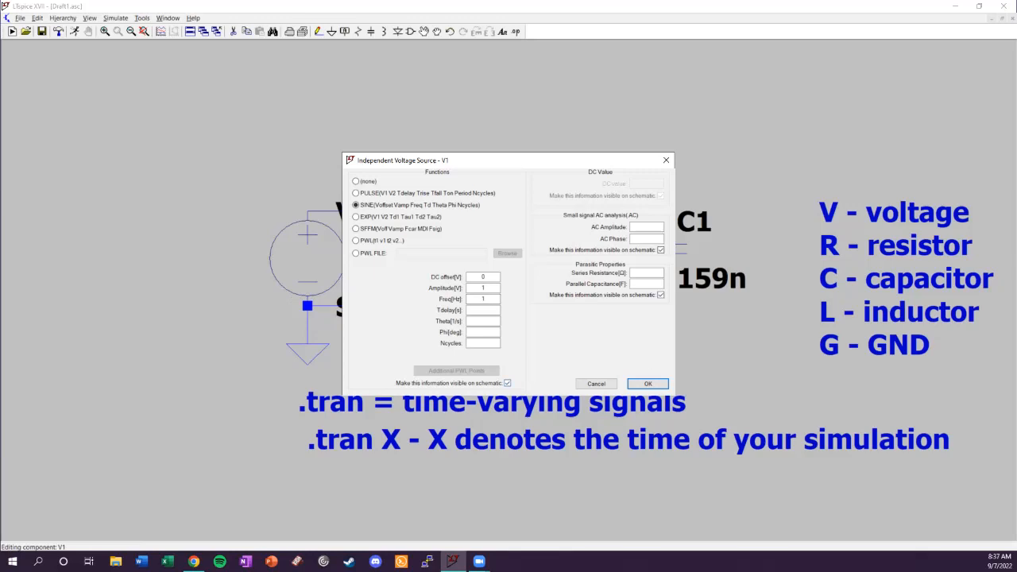
click(647, 384)
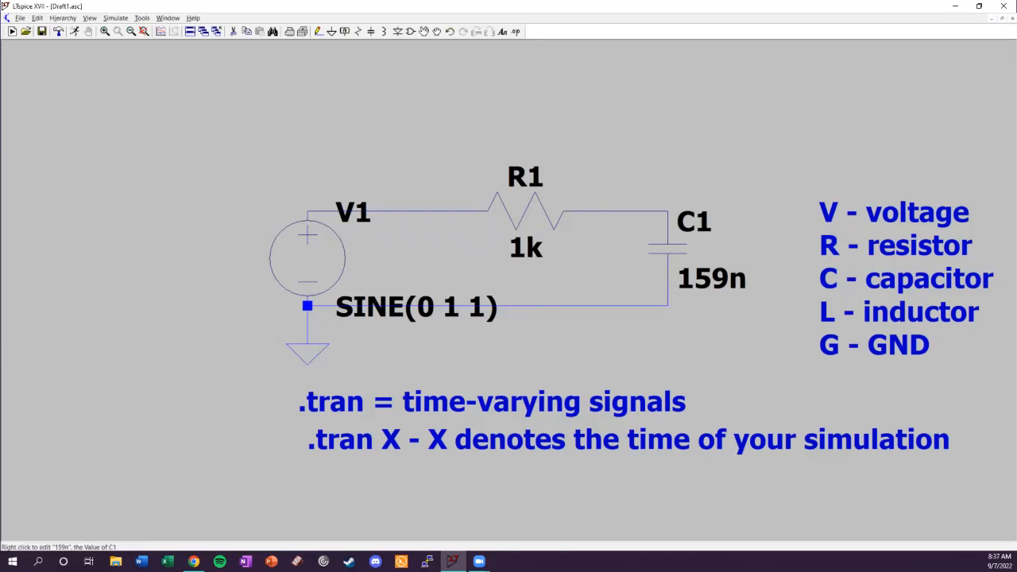
drag(650, 327, 615, 343)
right_click(399, 124)
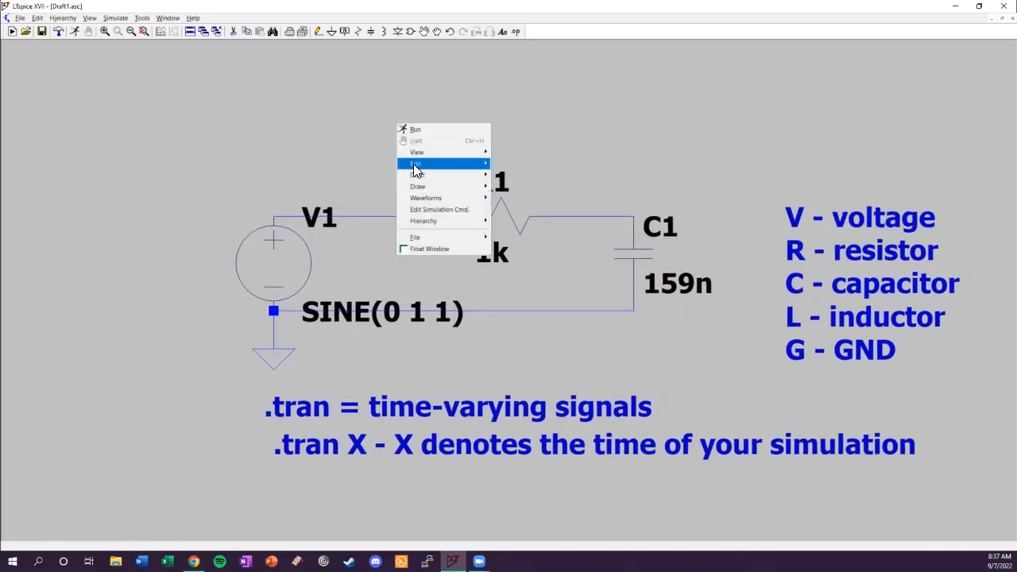
click(345, 144)
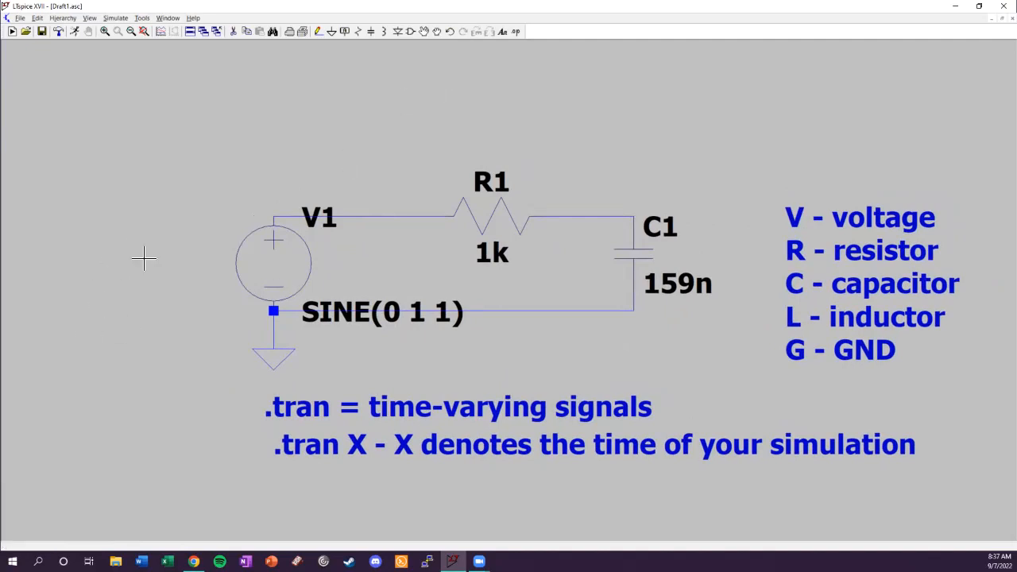
Add the SPICE directive ".tran 5" to the schematic above voltage source V1.
drag(180, 300, 221, 315)
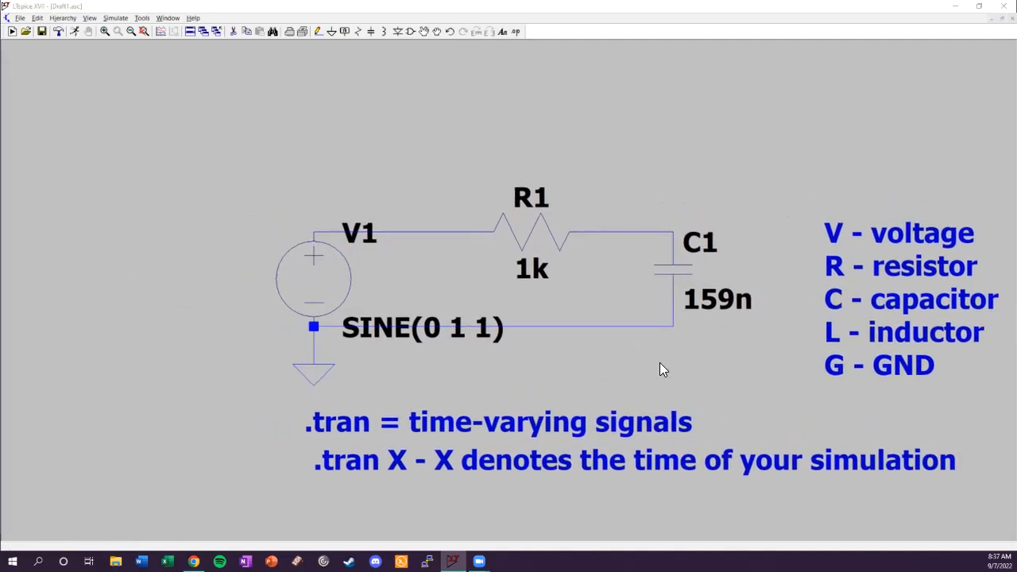
key(s)
drag(476, 232, 401, 268)
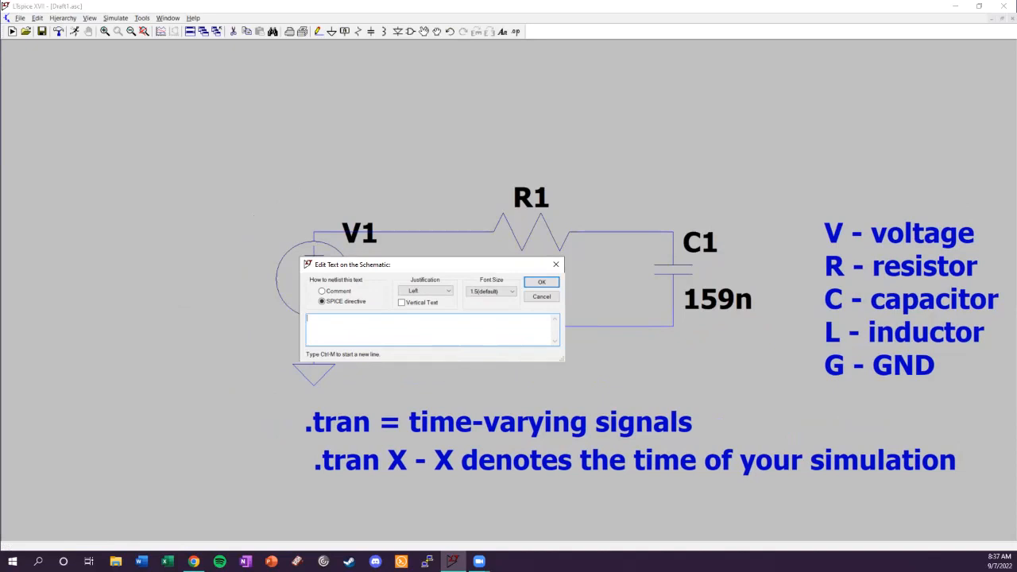
text(tran)
click(534, 286)
click(179, 184)
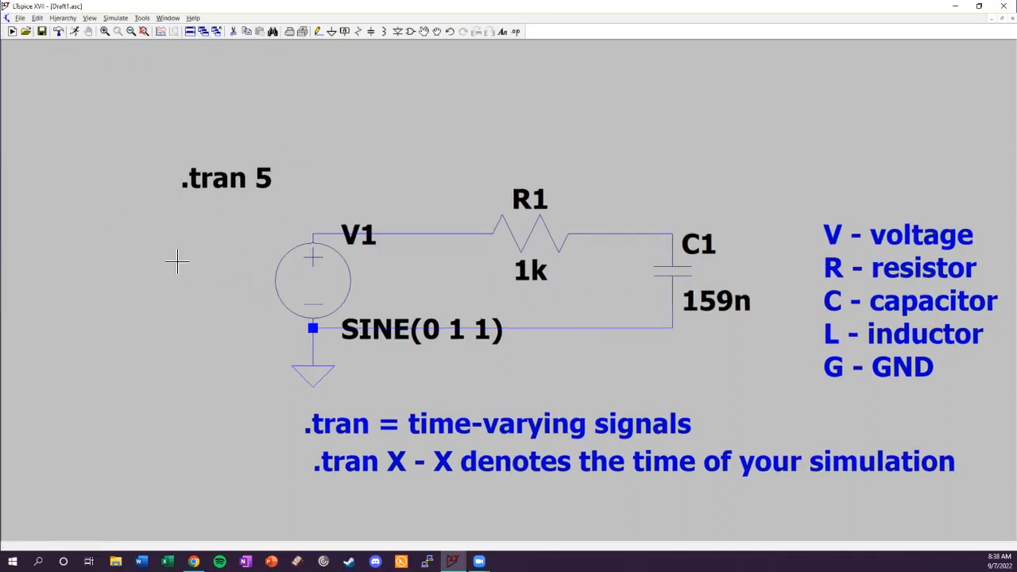
Run the transient simulation of the RC circuit.
right_click(354, 165)
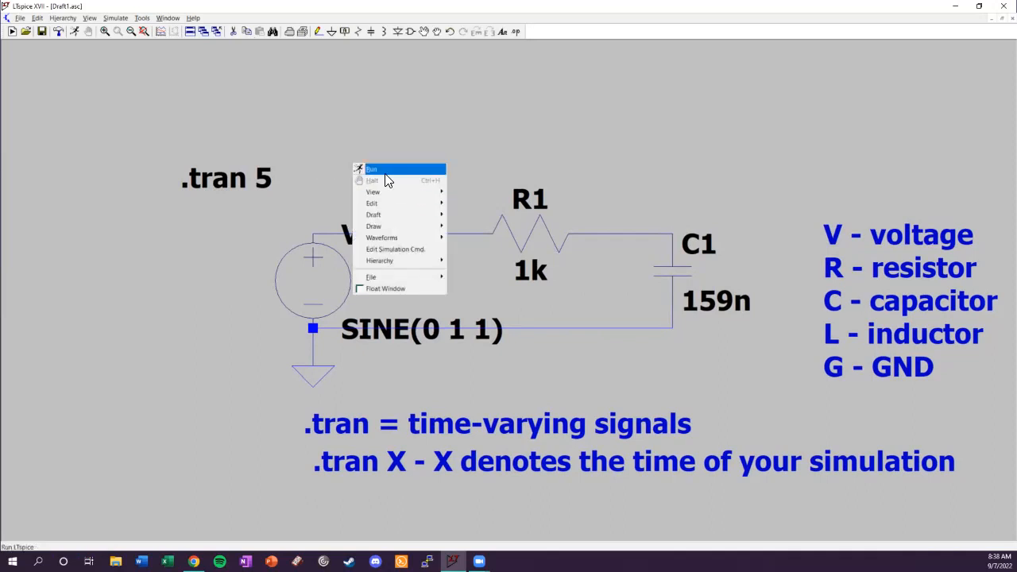
click(80, 59)
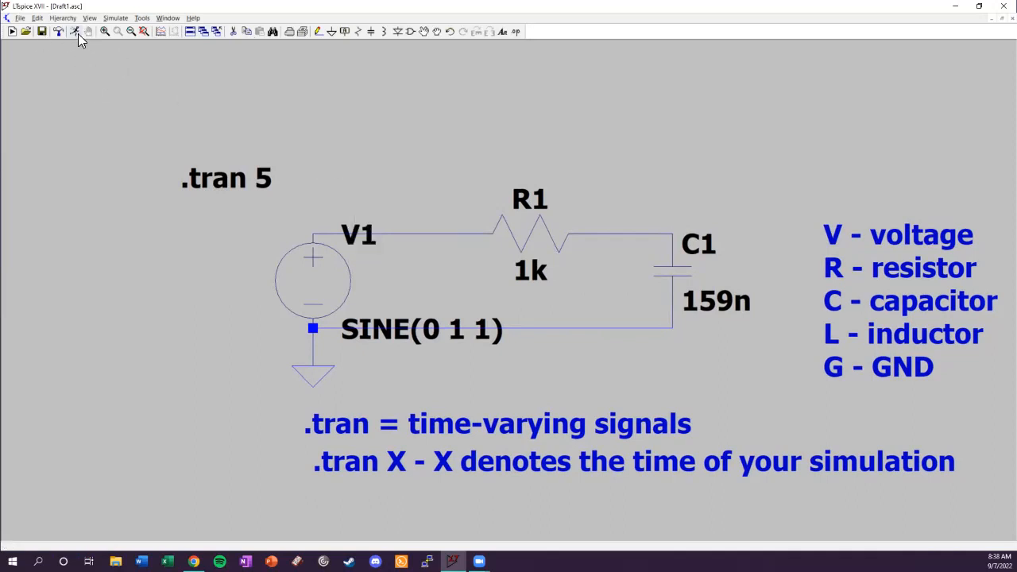
right_click(351, 128)
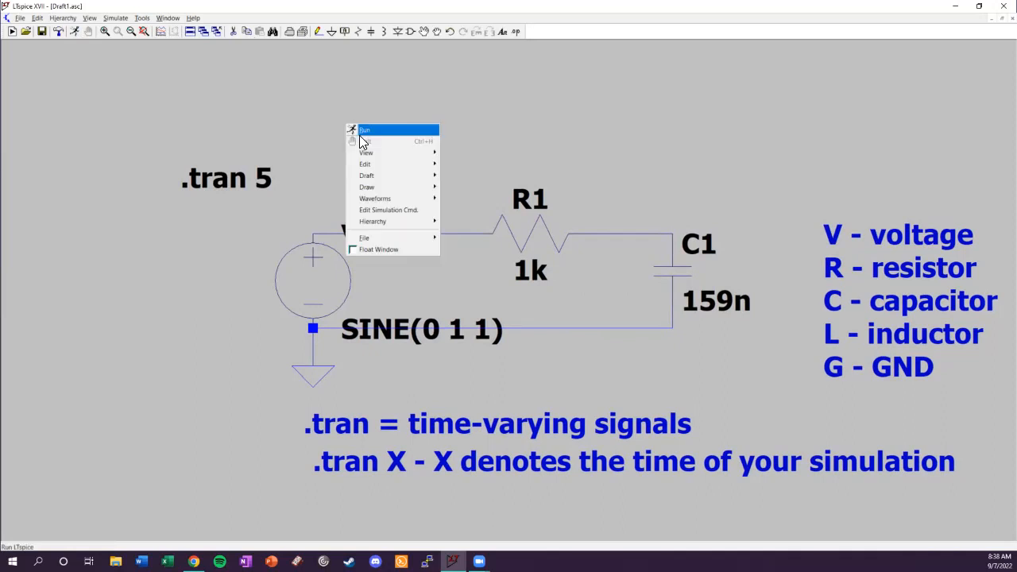
click(362, 131)
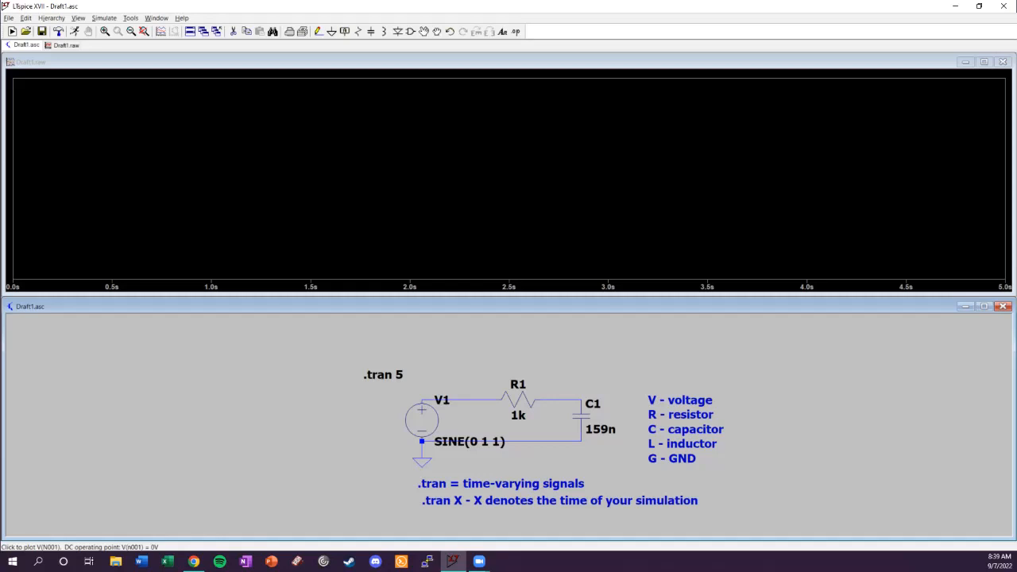
Plot the node voltages on the source side and the capacitor side of R1.
click(471, 399)
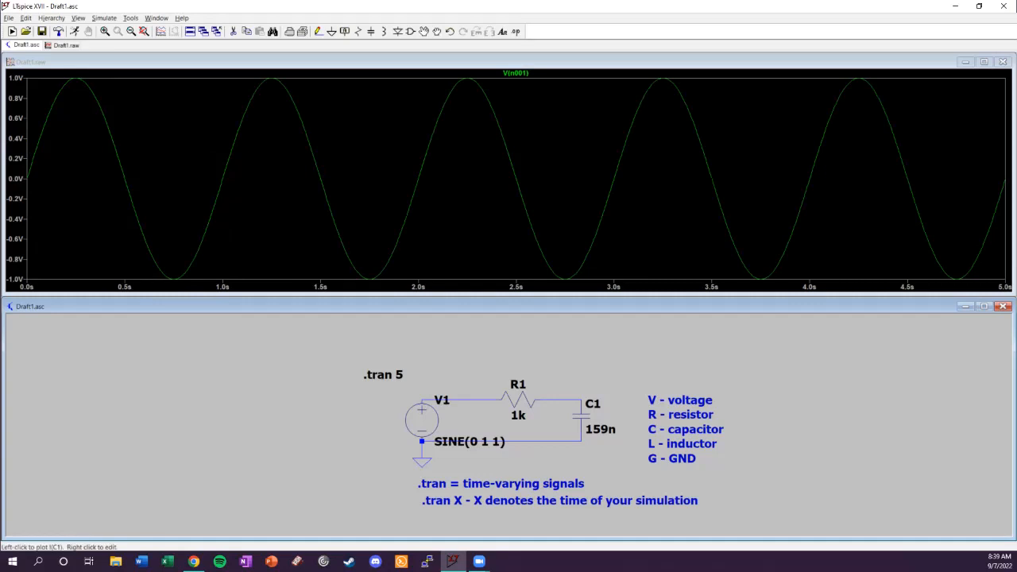
click(585, 400)
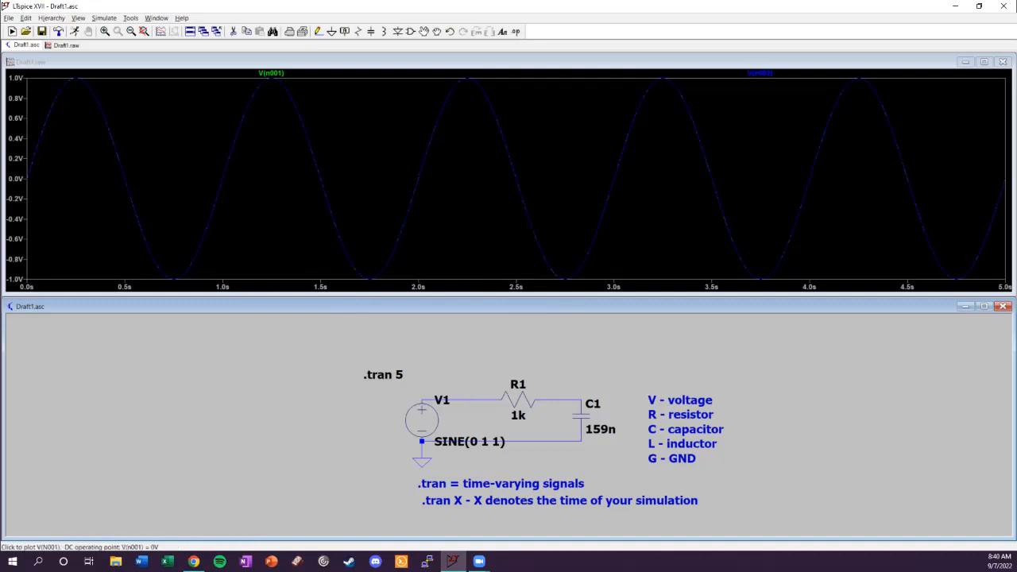
Plot only the source node voltage and add the current through R1 to the plot.
click(423, 398)
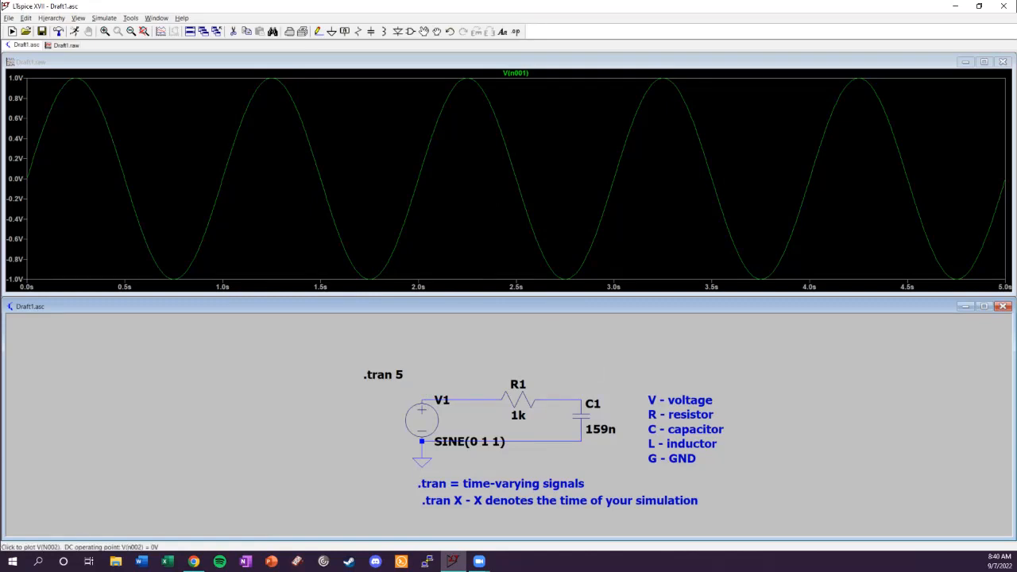
click(518, 402)
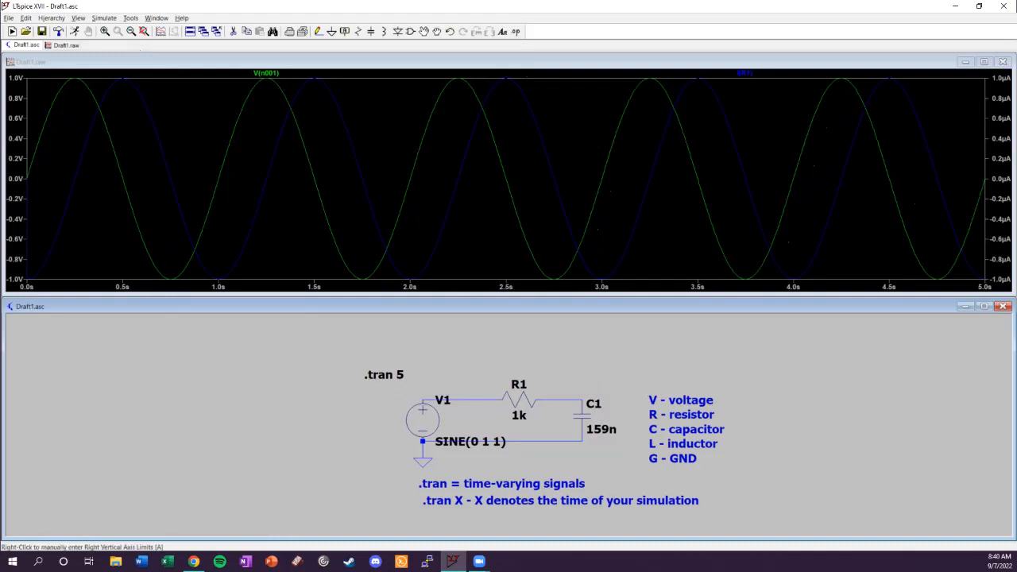
Maximise the waveform plot and measure the V(n001) trace with two cursors, then dismiss the cursor readout.
click(985, 62)
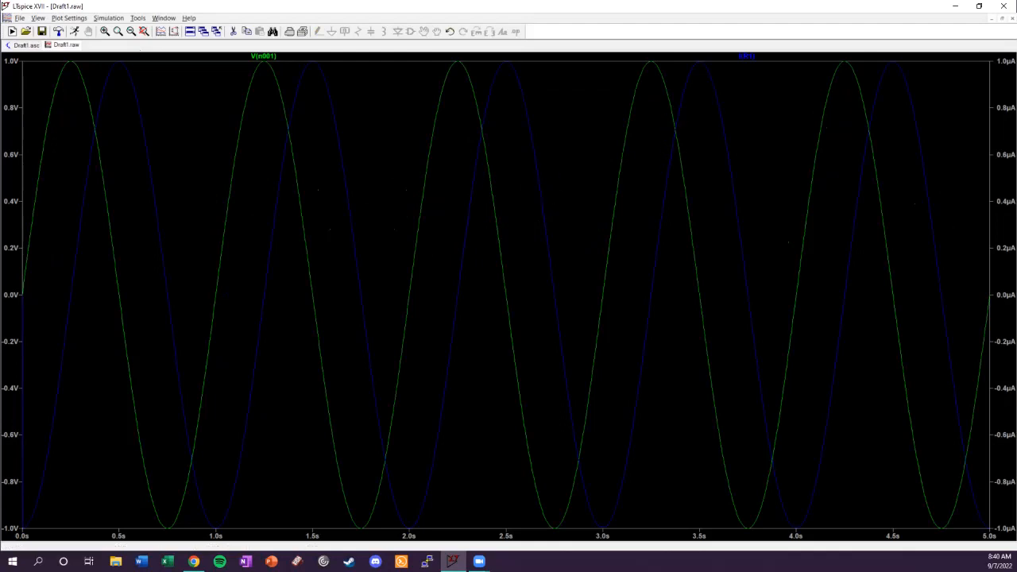
right_click(266, 57)
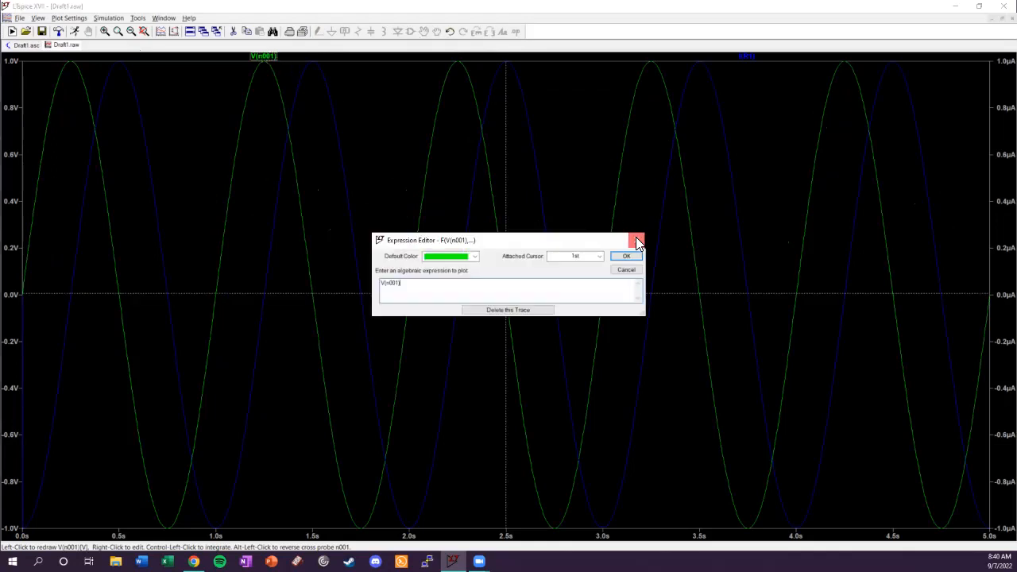
click(636, 240)
click(274, 62)
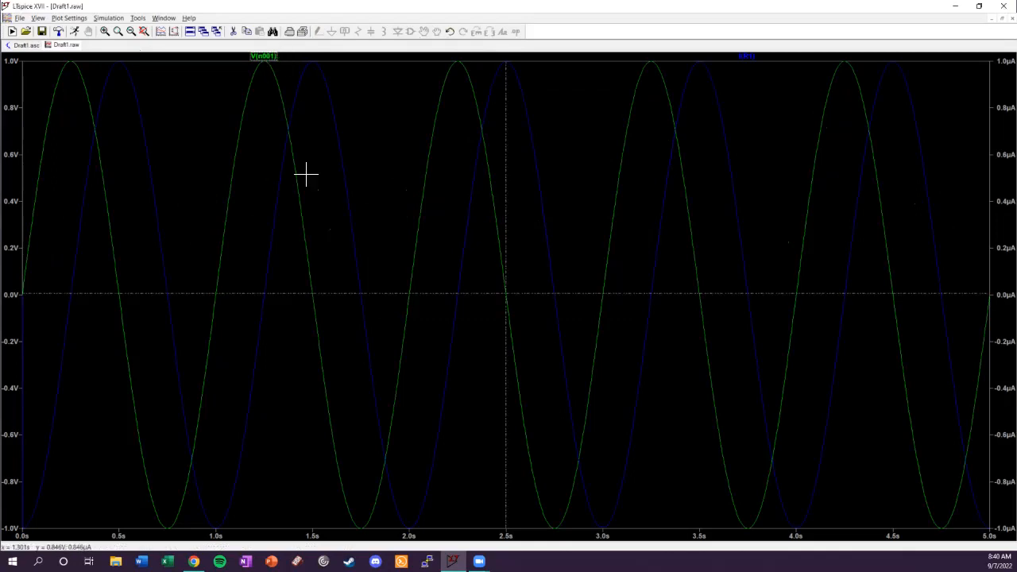
drag(0, 433, 850, 137)
mouse_move(505, 296)
mouse_down()
mouse_move(463, 243)
mouse_move(427, 227)
mouse_move(381, 282)
mouse_move(342, 358)
mouse_move(330, 414)
mouse_move(302, 325)
mouse_move(263, 275)
mouse_move(193, 372)
mouse_move(125, 270)
mouse_move(29, 172)
mouse_move(89, 164)
mouse_move(181, 175)
mouse_move(279, 295)
mouse_move(402, 341)
mouse_move(522, 291)
mouse_up()
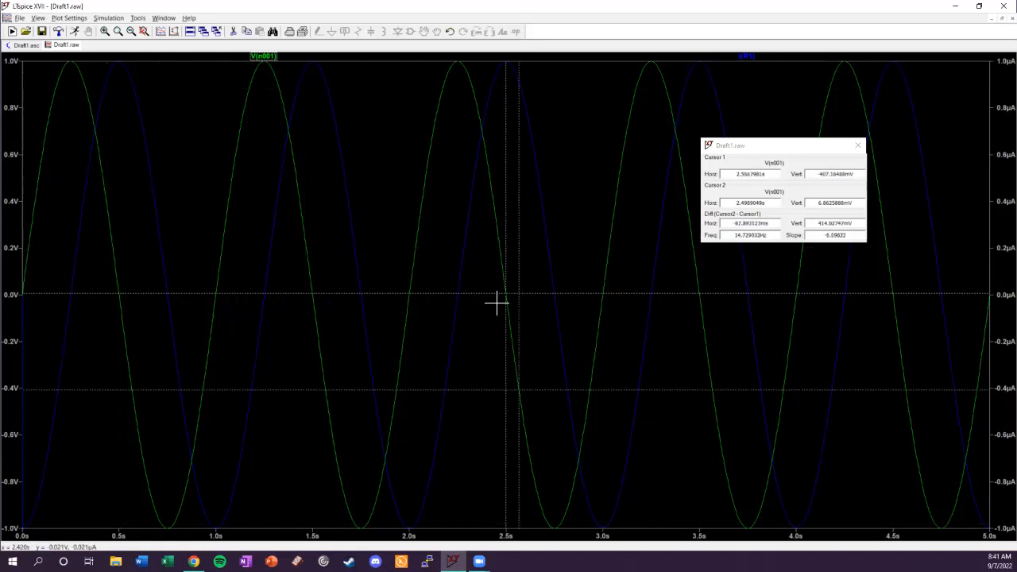
click(858, 145)
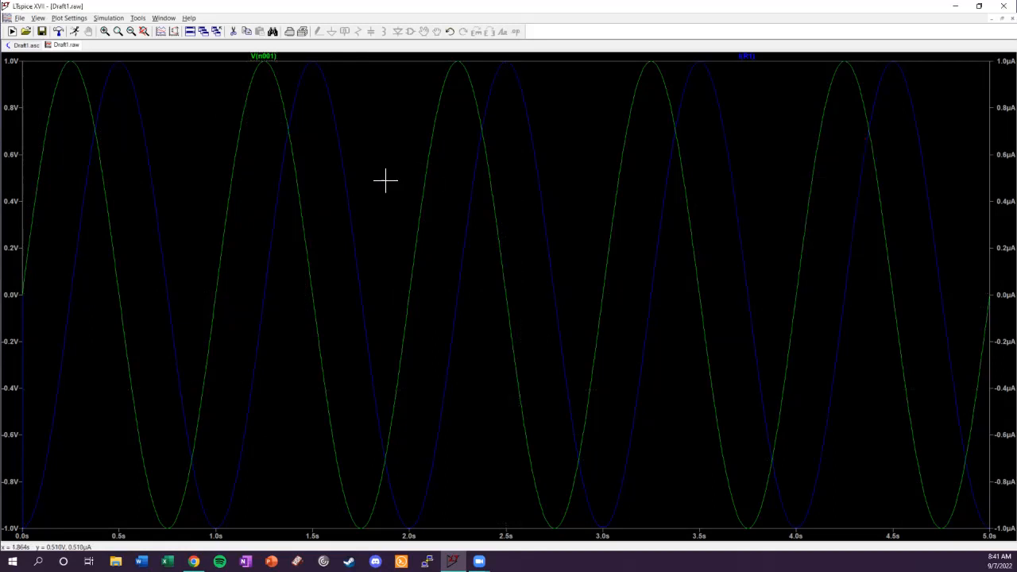